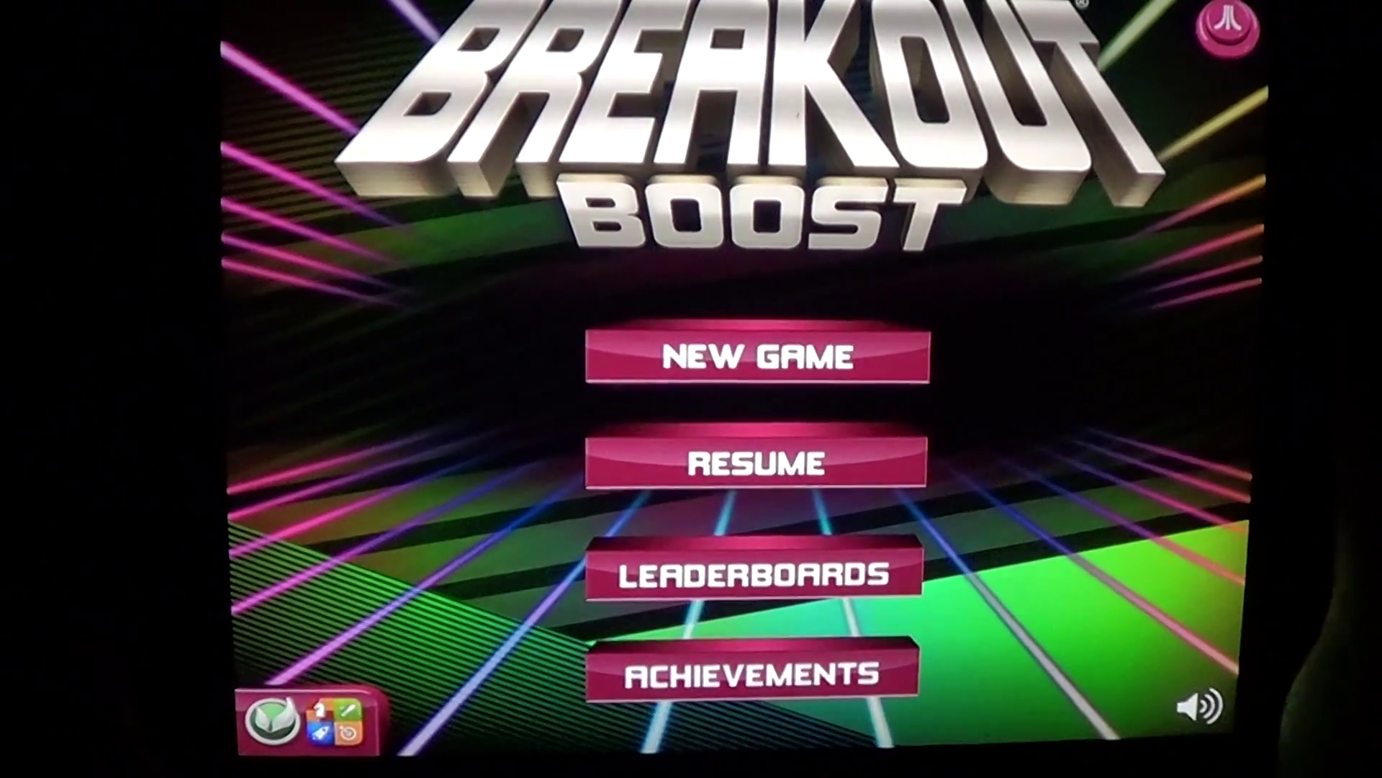
- Start a new game and discard the saved one to reach the level-pack screen
{"action": "left_click", "coordinate": [756, 352]}
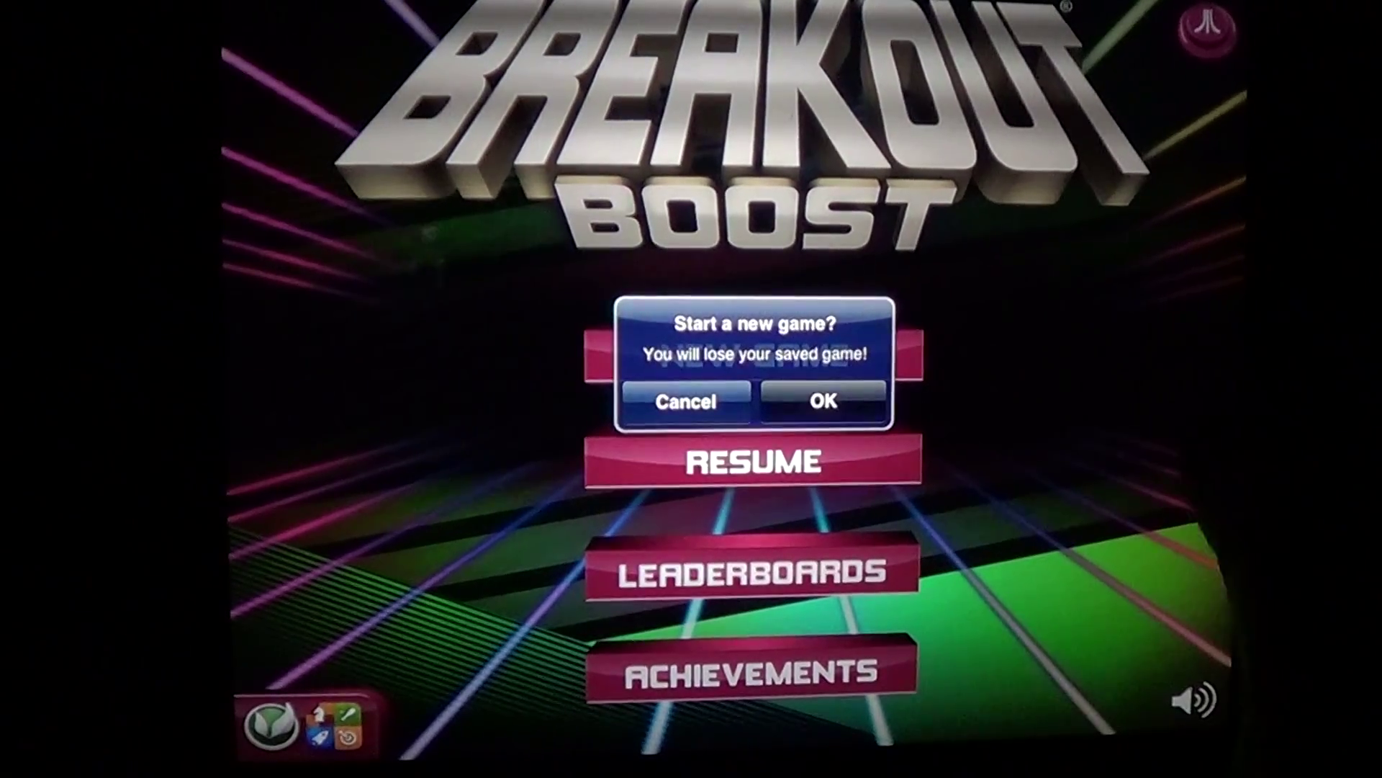
{"action": "left_click", "coordinate": [823, 401]}
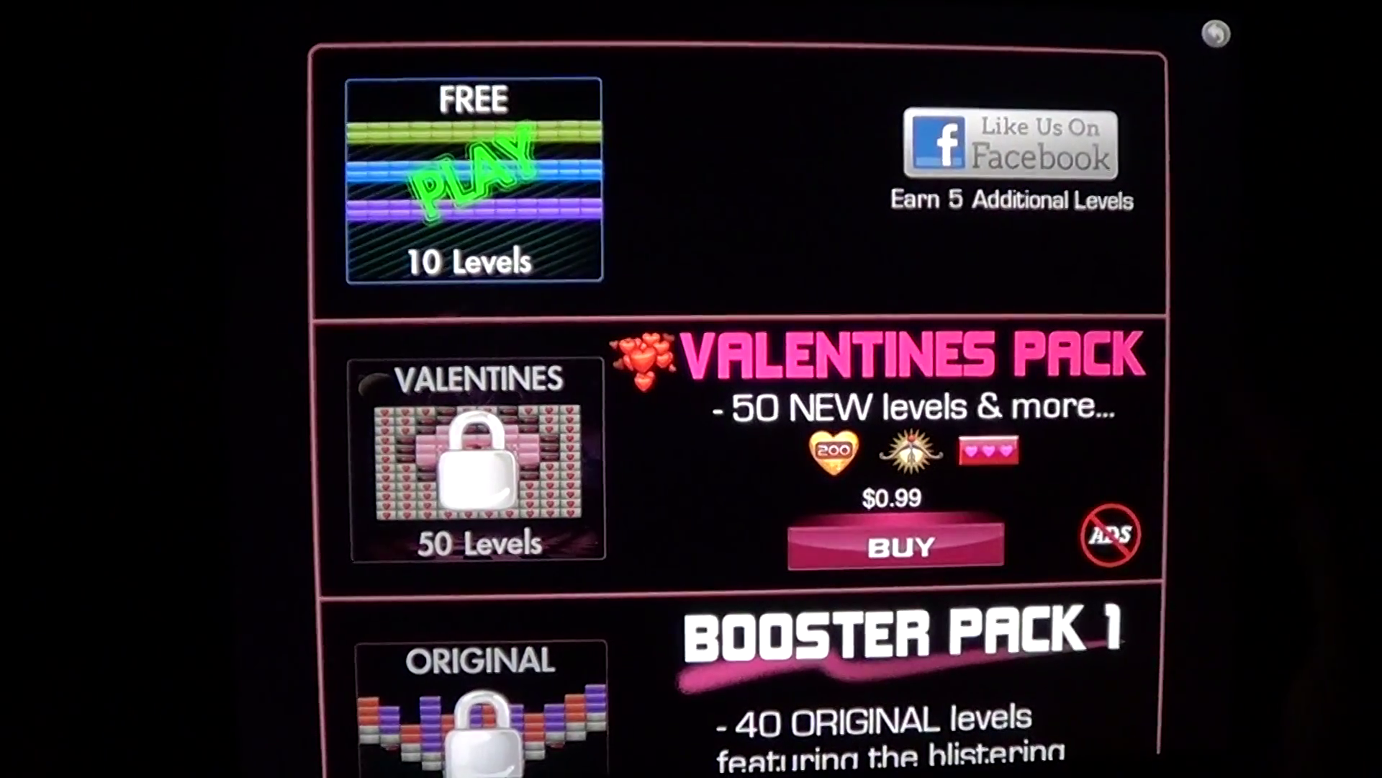
{"action": "scroll", "coordinate": [718, 432], "scroll_direction": "down", "scroll_amount": 3}
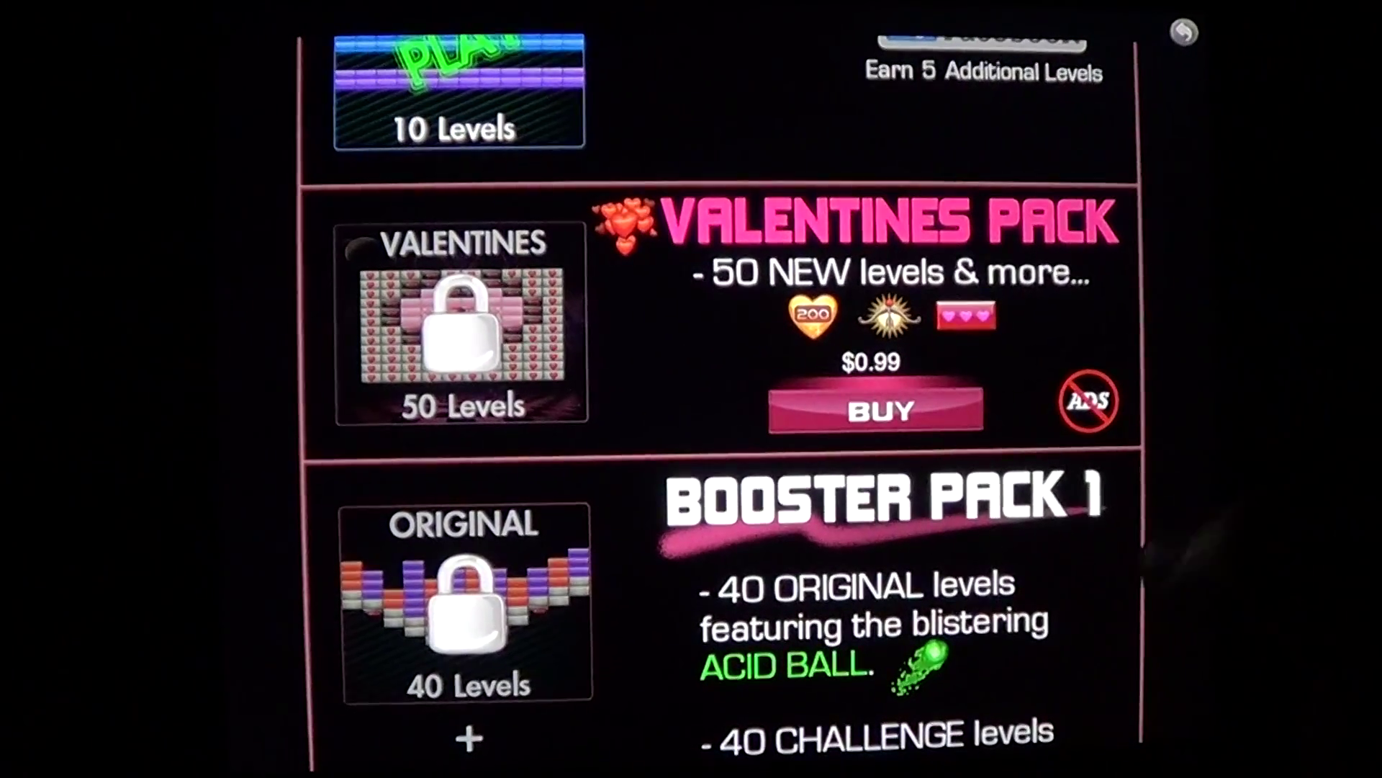
{"action": "scroll", "coordinate": [718, 433], "scroll_direction": "down", "scroll_amount": 3}
{"action": "scroll", "coordinate": [719, 432], "scroll_direction": "down", "scroll_amount": 2}
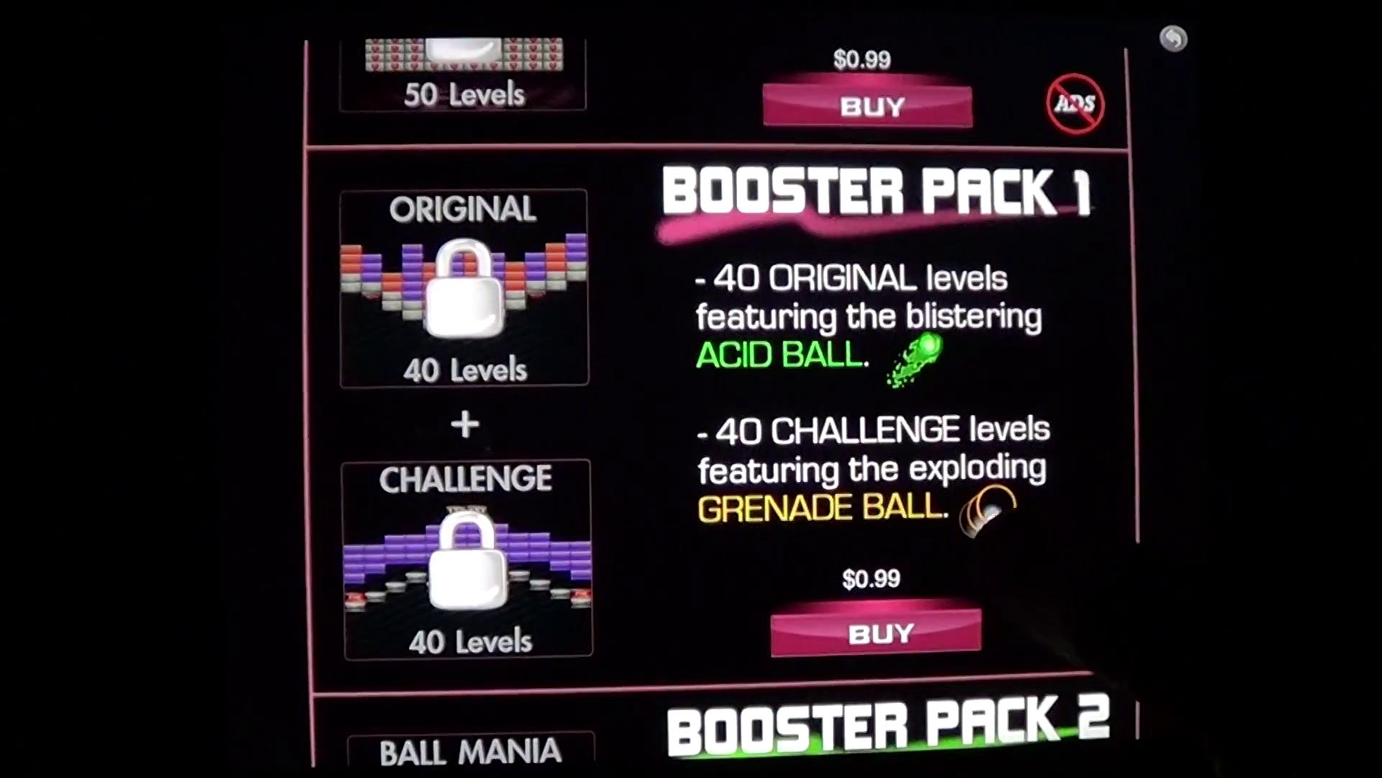
{"action": "scroll", "coordinate": [719, 432], "scroll_direction": "down", "scroll_amount": 3}
{"action": "scroll", "coordinate": [719, 432], "scroll_direction": "down", "scroll_amount": 3}
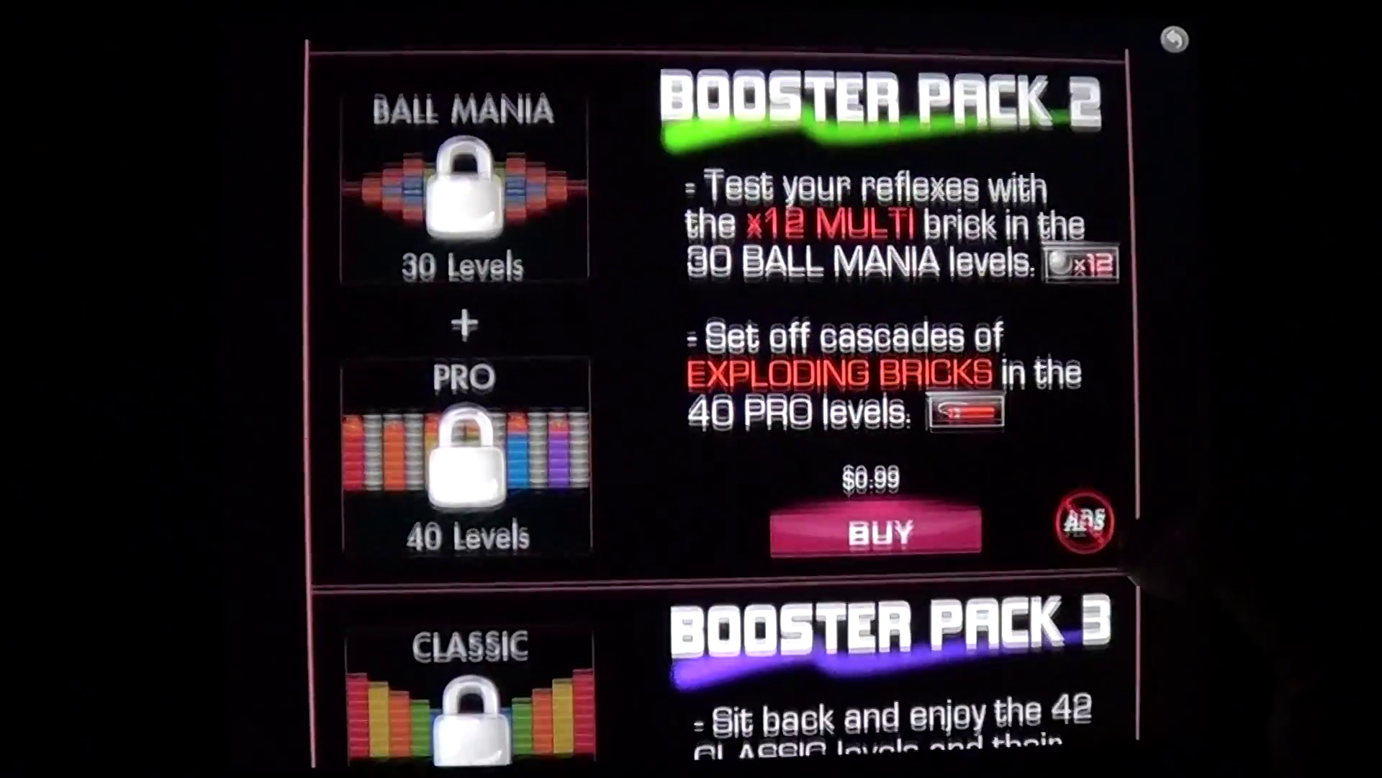
{"action": "scroll", "coordinate": [718, 432], "scroll_direction": "down", "scroll_amount": 2}
{"action": "scroll", "coordinate": [718, 432], "scroll_direction": "down", "scroll_amount": 2}
{"action": "scroll", "coordinate": [718, 432], "scroll_direction": "down", "scroll_amount": 2}
{"action": "scroll", "coordinate": [719, 432], "scroll_direction": "down", "scroll_amount": 2}
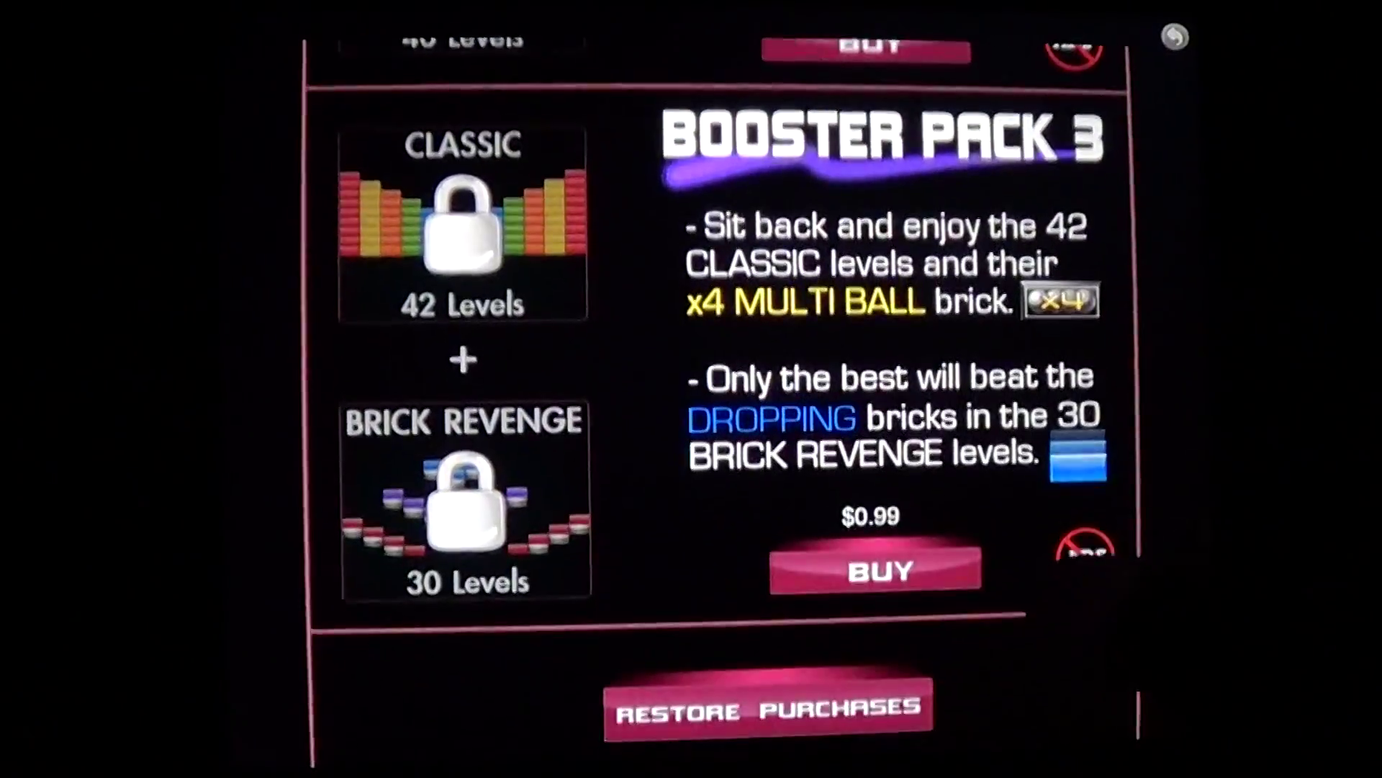
{"action": "scroll", "coordinate": [718, 432], "scroll_direction": "down", "scroll_amount": 1}
{"action": "scroll", "coordinate": [718, 432], "scroll_direction": "up", "scroll_amount": 4}
{"action": "scroll", "coordinate": [718, 433], "scroll_direction": "up", "scroll_amount": 3}
{"action": "scroll", "coordinate": [718, 432], "scroll_direction": "up", "scroll_amount": 5}
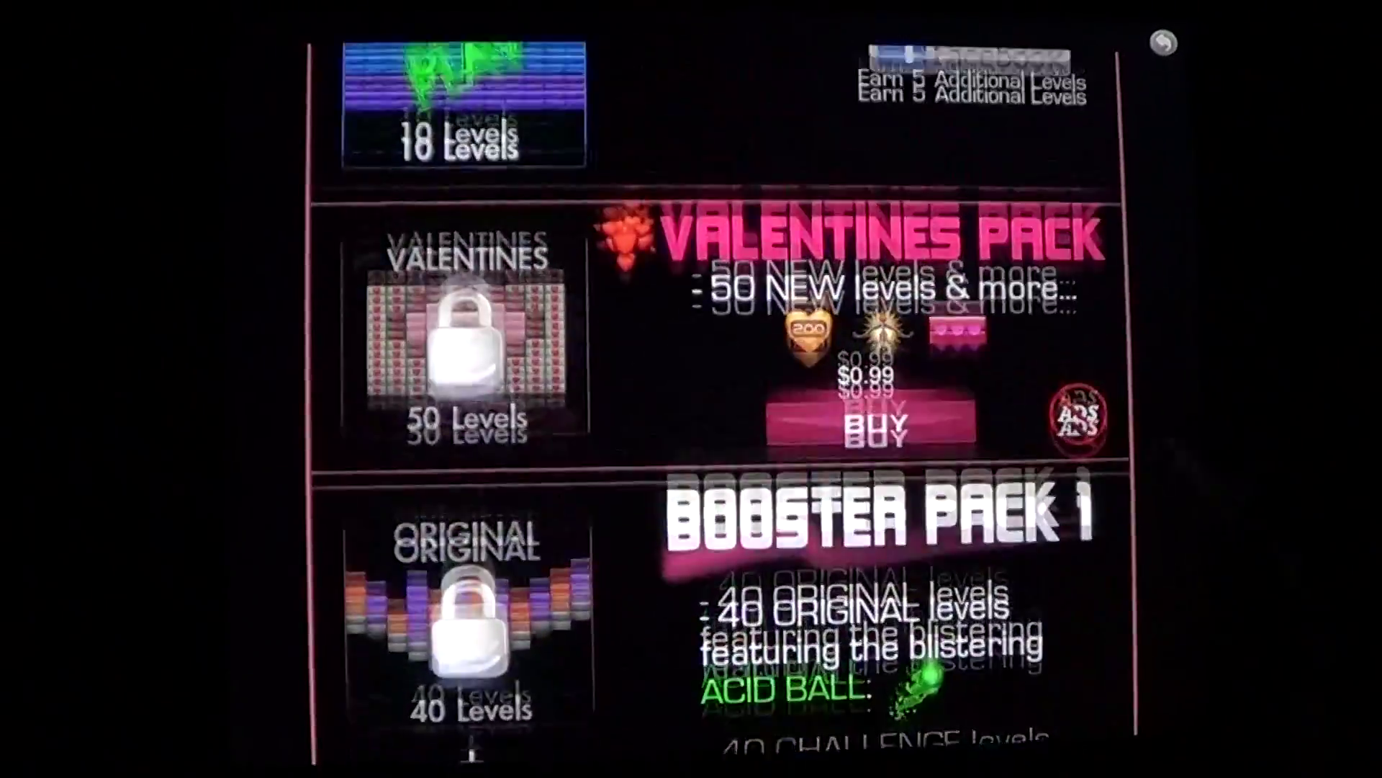
{"action": "scroll", "coordinate": [718, 432], "scroll_direction": "up", "scroll_amount": 2}
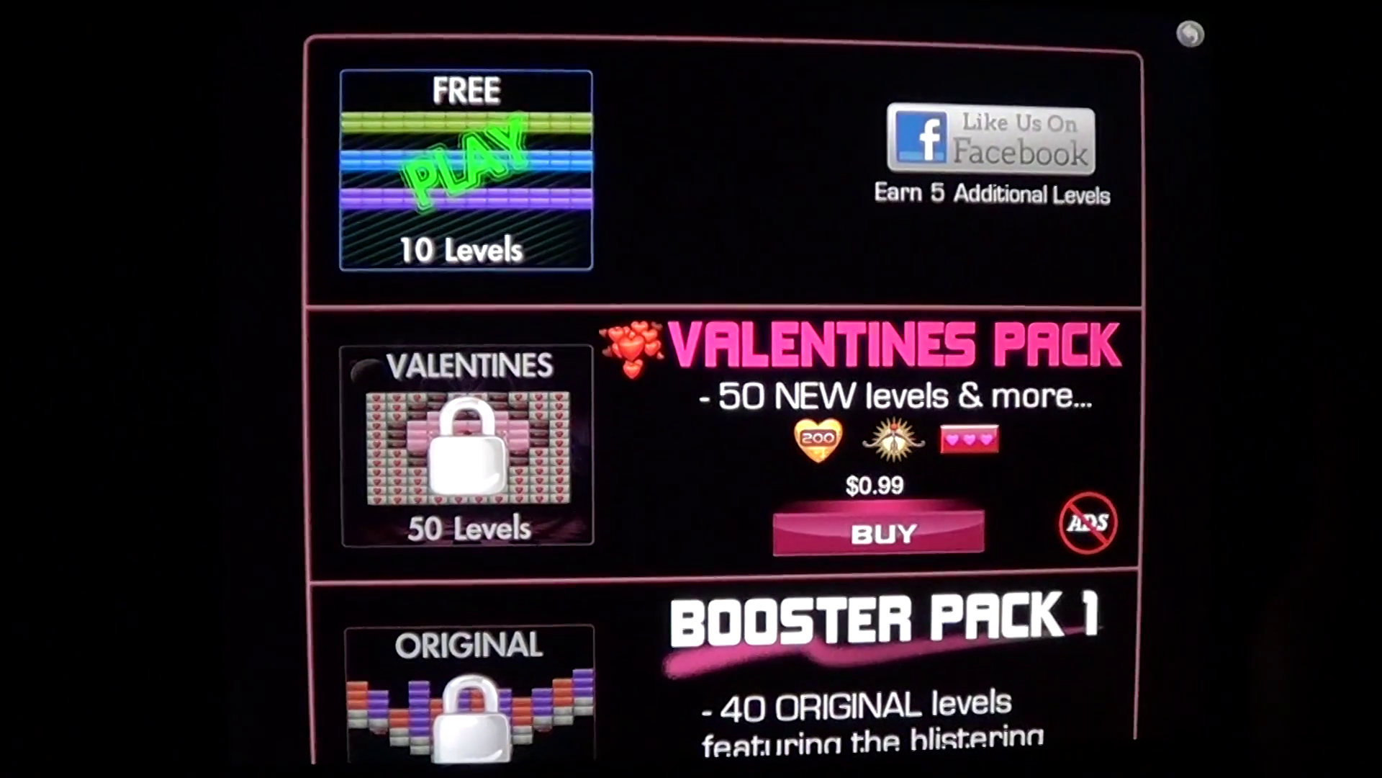
- Choose the FREE PLAY 10-level pack and dismiss the speed-control instructions to load Level 1
{"action": "left_click", "coordinate": [486, 184]}
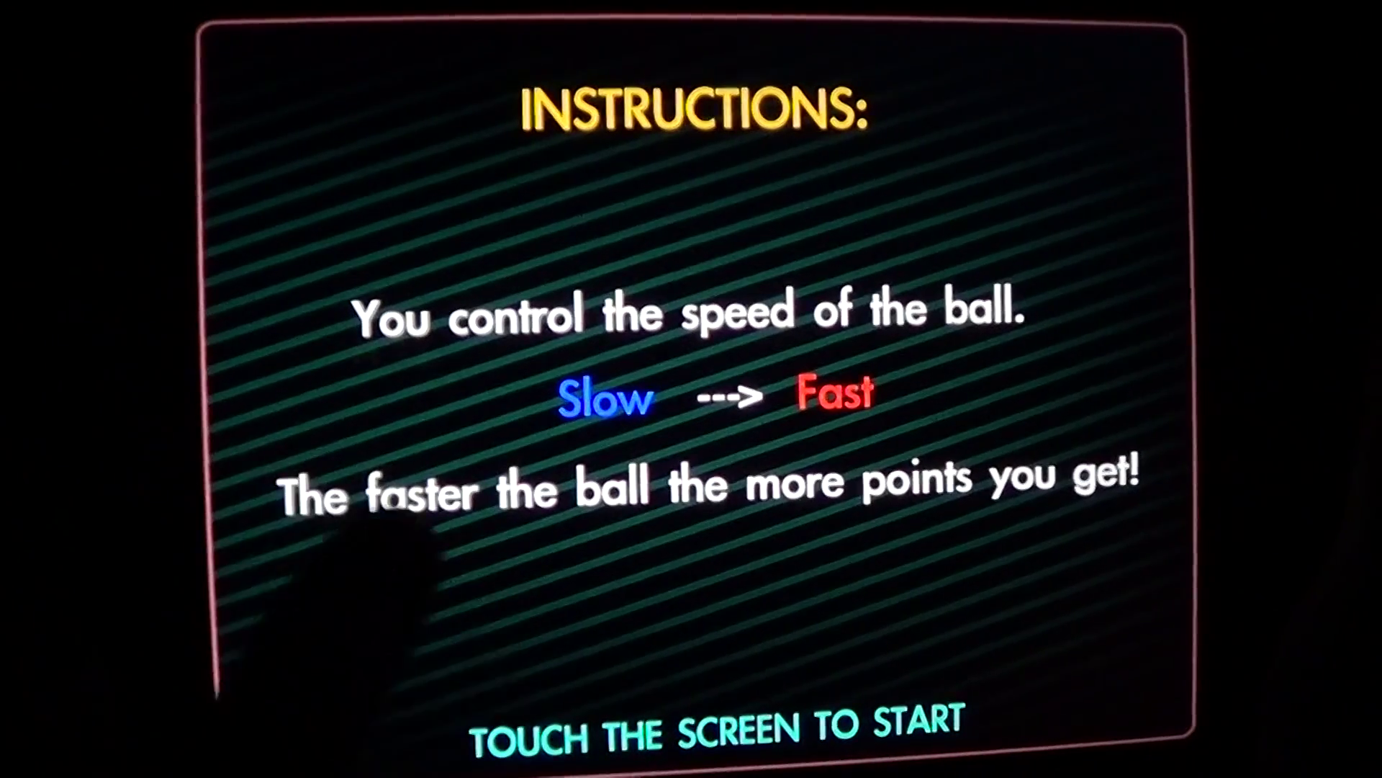
{"action": "left_click", "coordinate": [324, 605]}
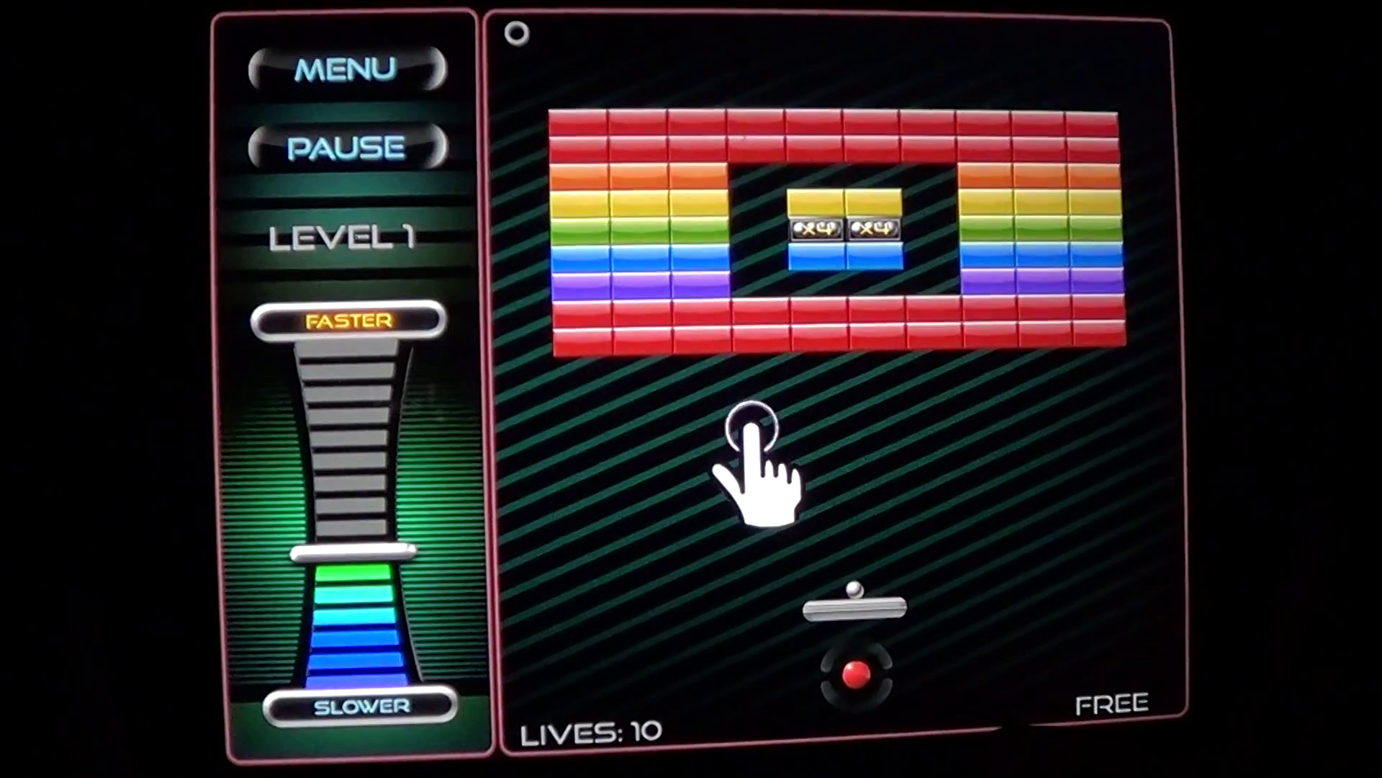
- Launch the ball and steer the paddle to catch the +100 bonus, reaching 316 points
{"action": "left_click", "coordinate": [857, 675]}
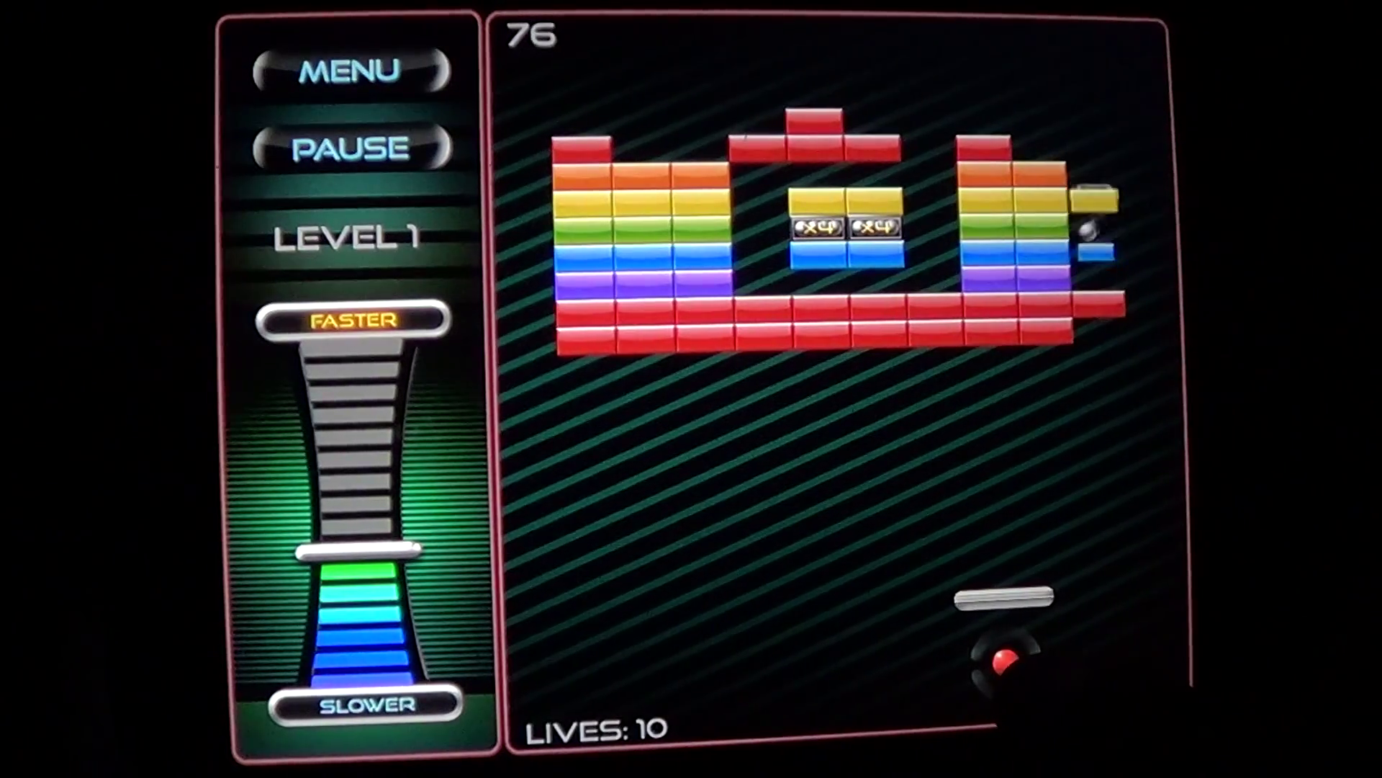
{"action": "mouse_move", "coordinate": [1002, 599]}
{"action": "left_mouse_down"}
{"action": "mouse_move", "coordinate": [754, 611]}
{"action": "mouse_move", "coordinate": [1140, 589]}
{"action": "mouse_move", "coordinate": [780, 607]}
{"action": "left_mouse_up"}
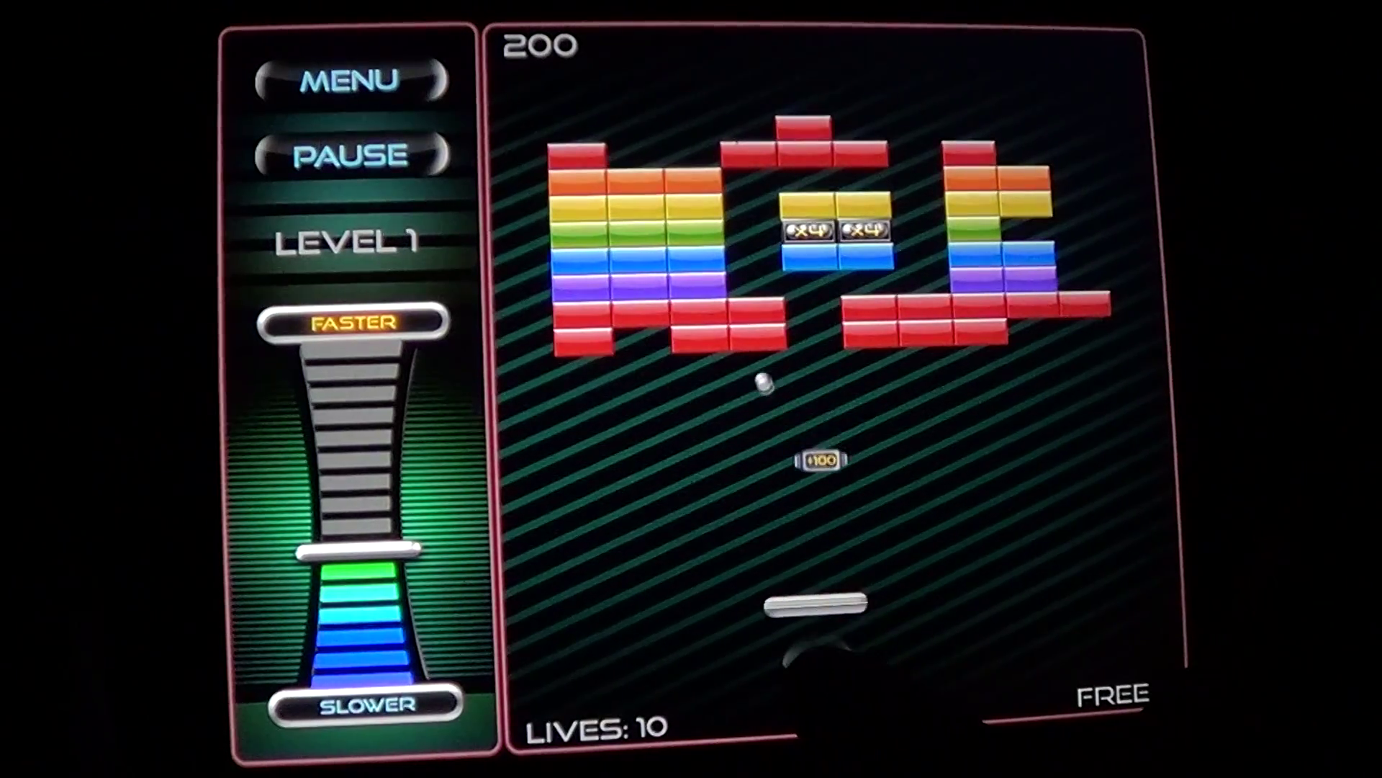
{"action": "mouse_move", "coordinate": [794, 664]}
{"action": "left_mouse_down"}
{"action": "mouse_move", "coordinate": [821, 665]}
{"action": "mouse_move", "coordinate": [614, 678]}
{"action": "left_mouse_up"}
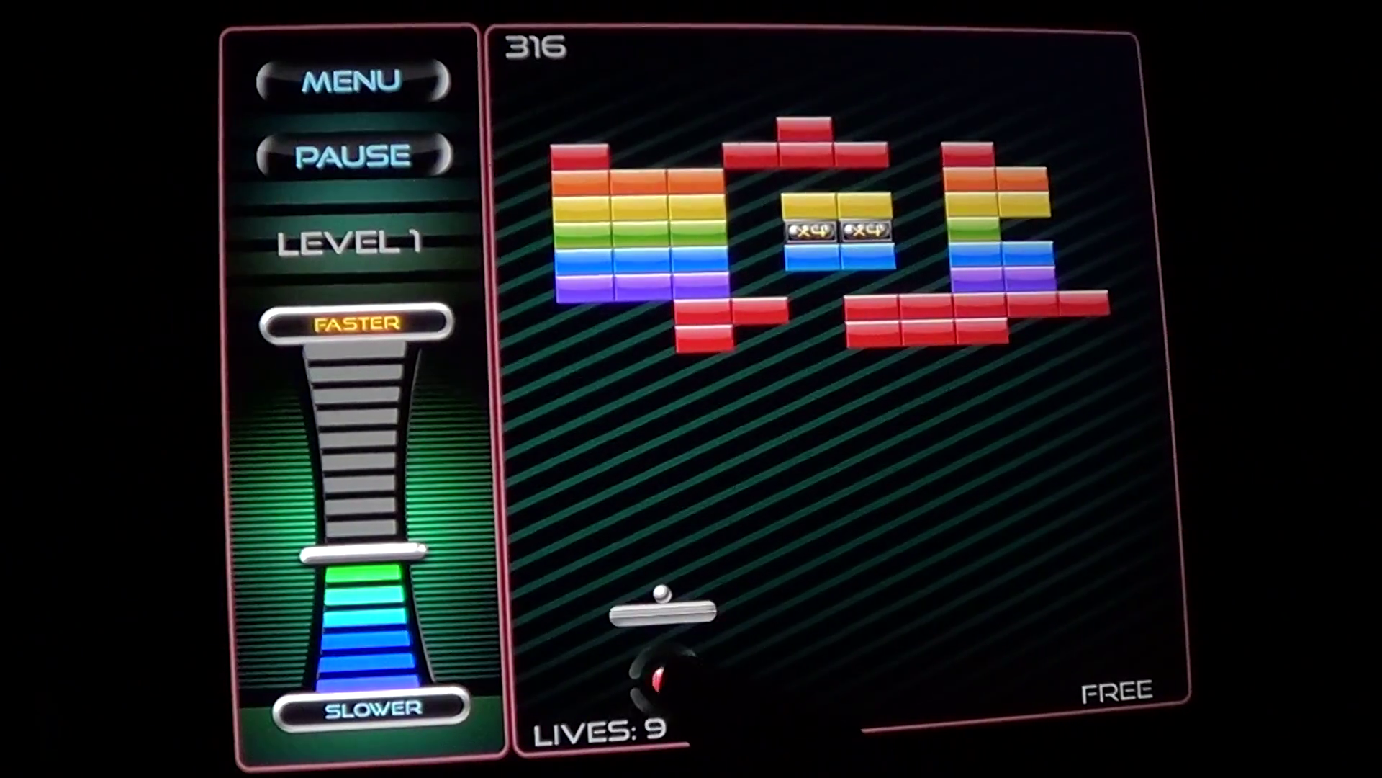
- Keep returning the ball with the paddle until Level 1 is cleared at 596 points
{"action": "left_click_drag", "start_coordinate": [696, 678], "coordinate": [821, 673]}
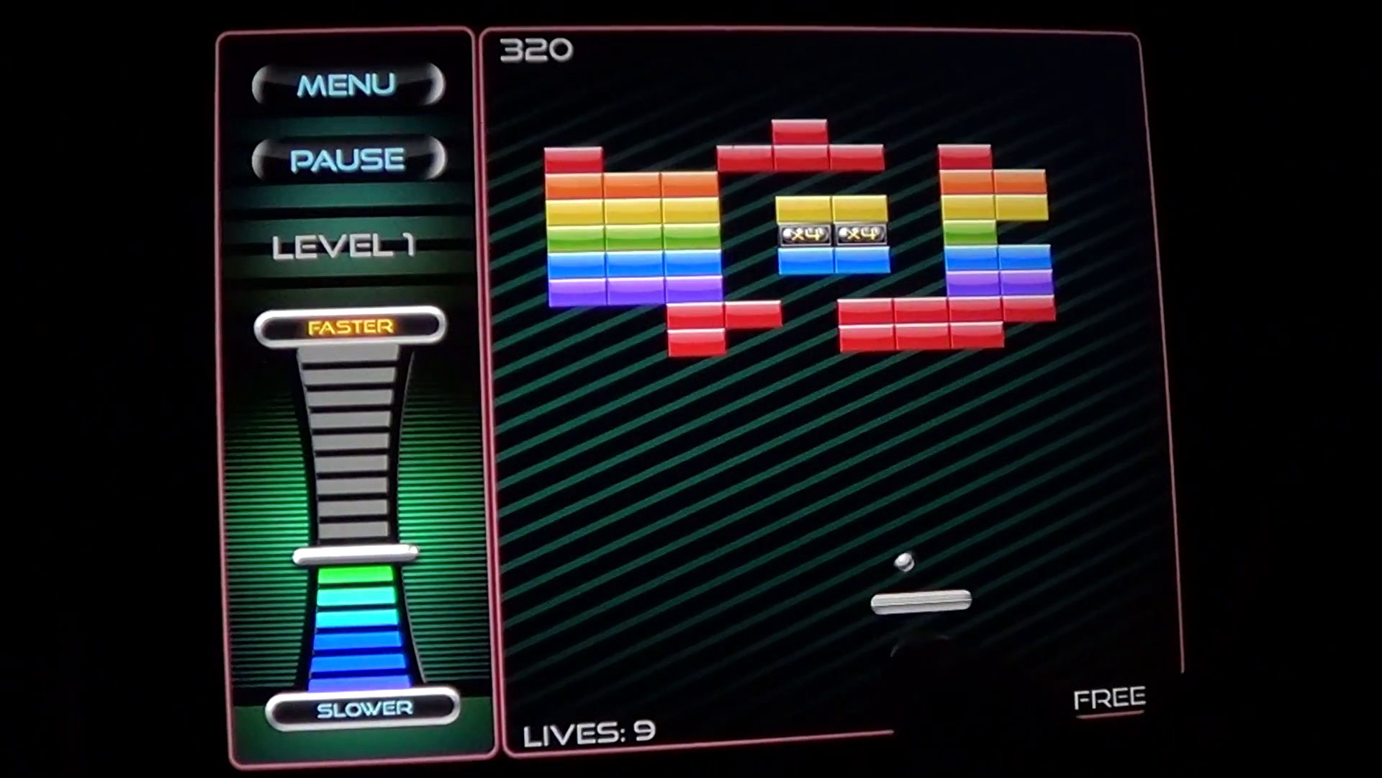
{"action": "left_click_drag", "start_coordinate": [772, 675], "coordinate": [796, 675]}
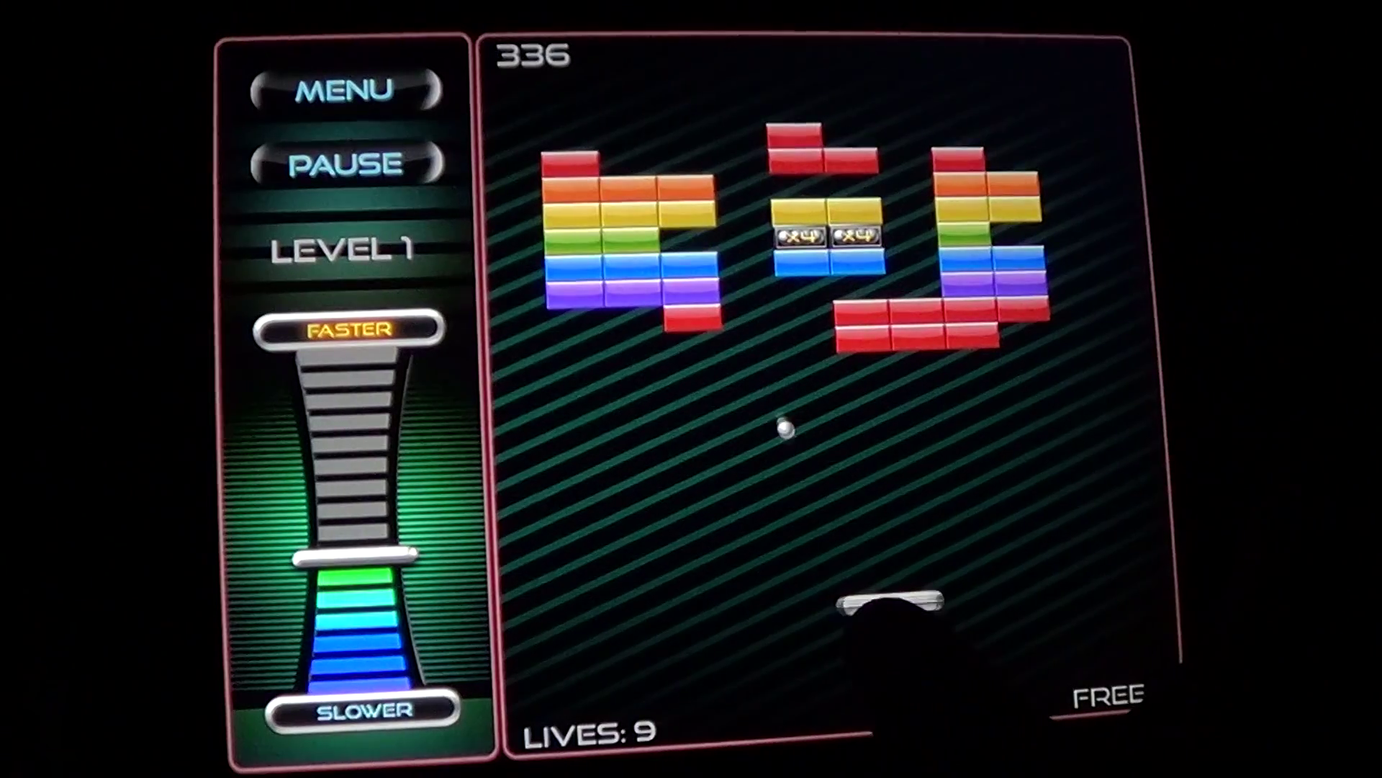
{"action": "left_click_drag", "start_coordinate": [859, 674], "coordinate": [589, 692]}
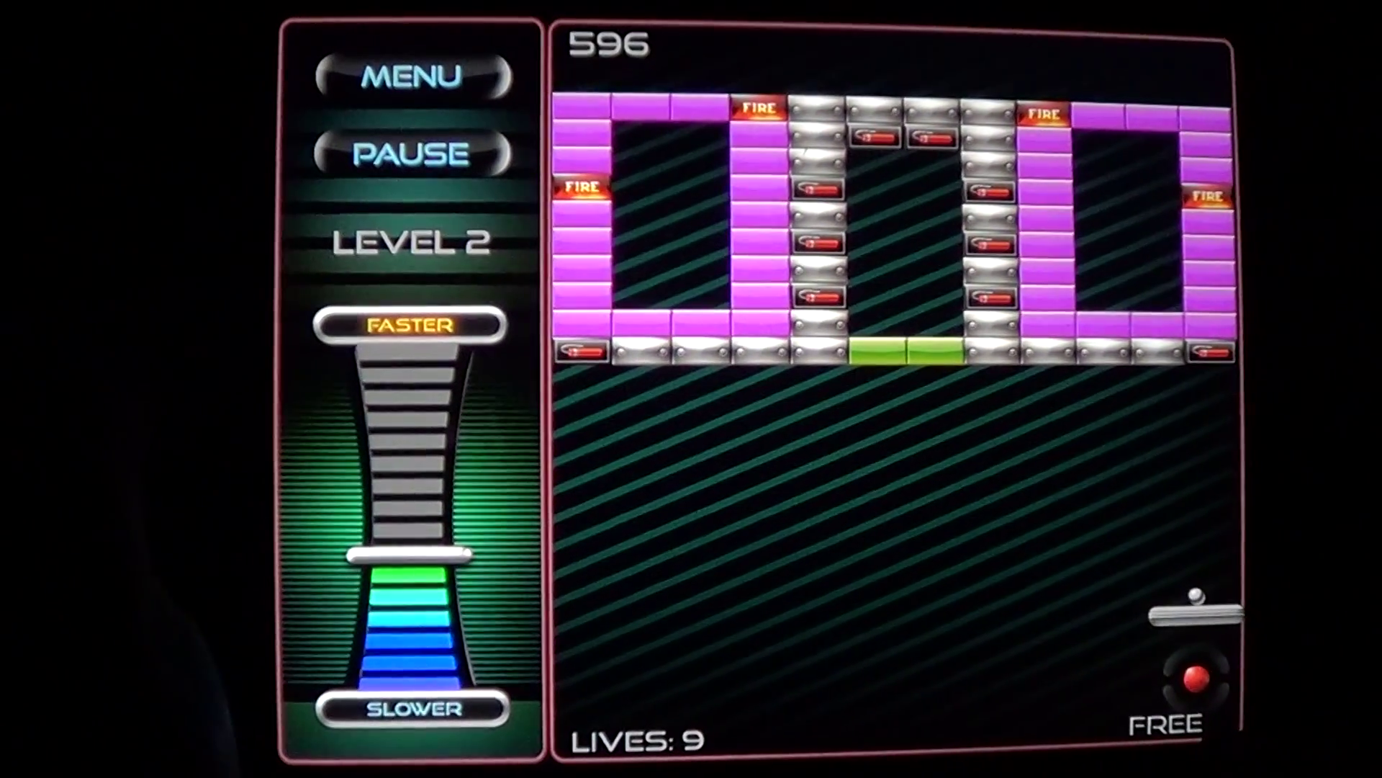
- Launch the Level 2 ball and rally it, breaking several bricks for a score of 688
{"action": "left_click_drag", "start_coordinate": [1194, 676], "coordinate": [1028, 683]}
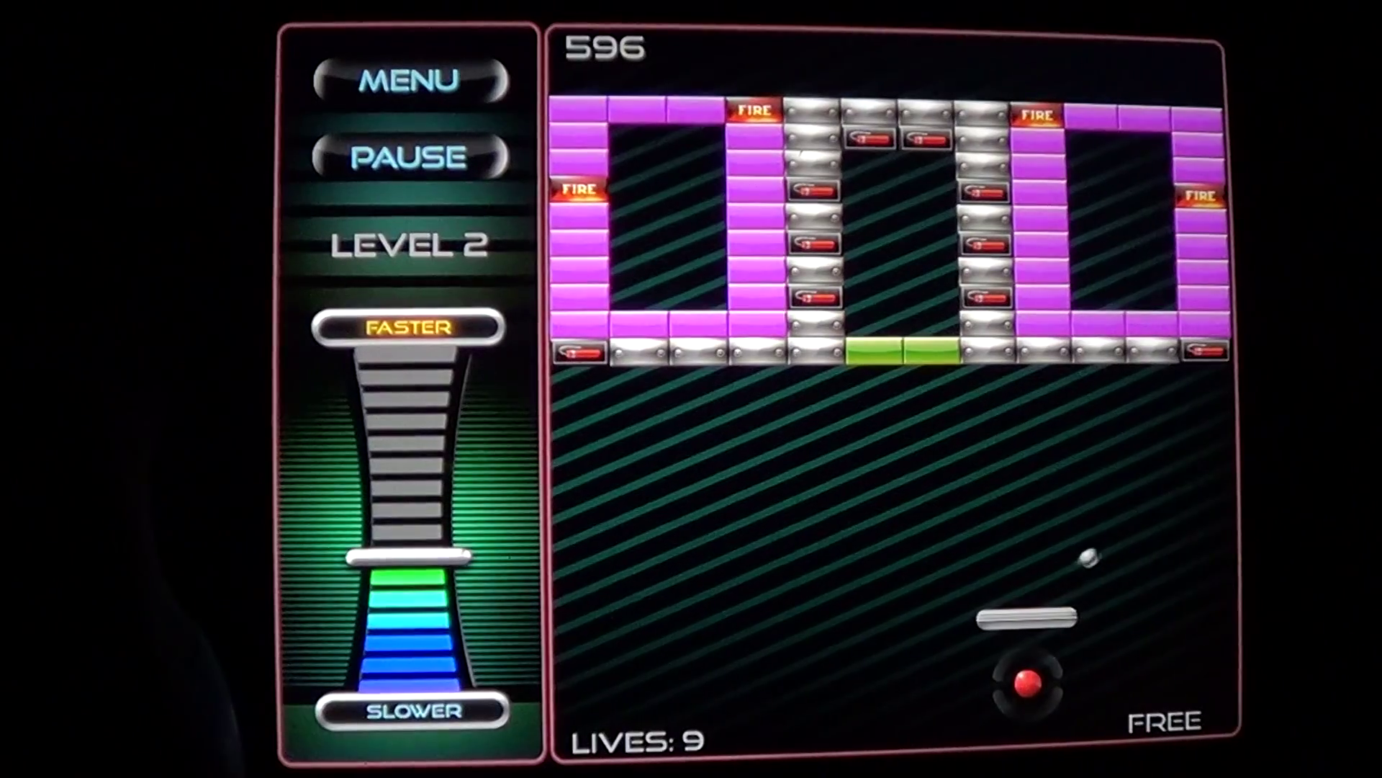
{"action": "mouse_move", "coordinate": [1029, 683]}
{"action": "left_mouse_down"}
{"action": "mouse_move", "coordinate": [718, 683]}
{"action": "mouse_move", "coordinate": [815, 689]}
{"action": "left_mouse_up"}
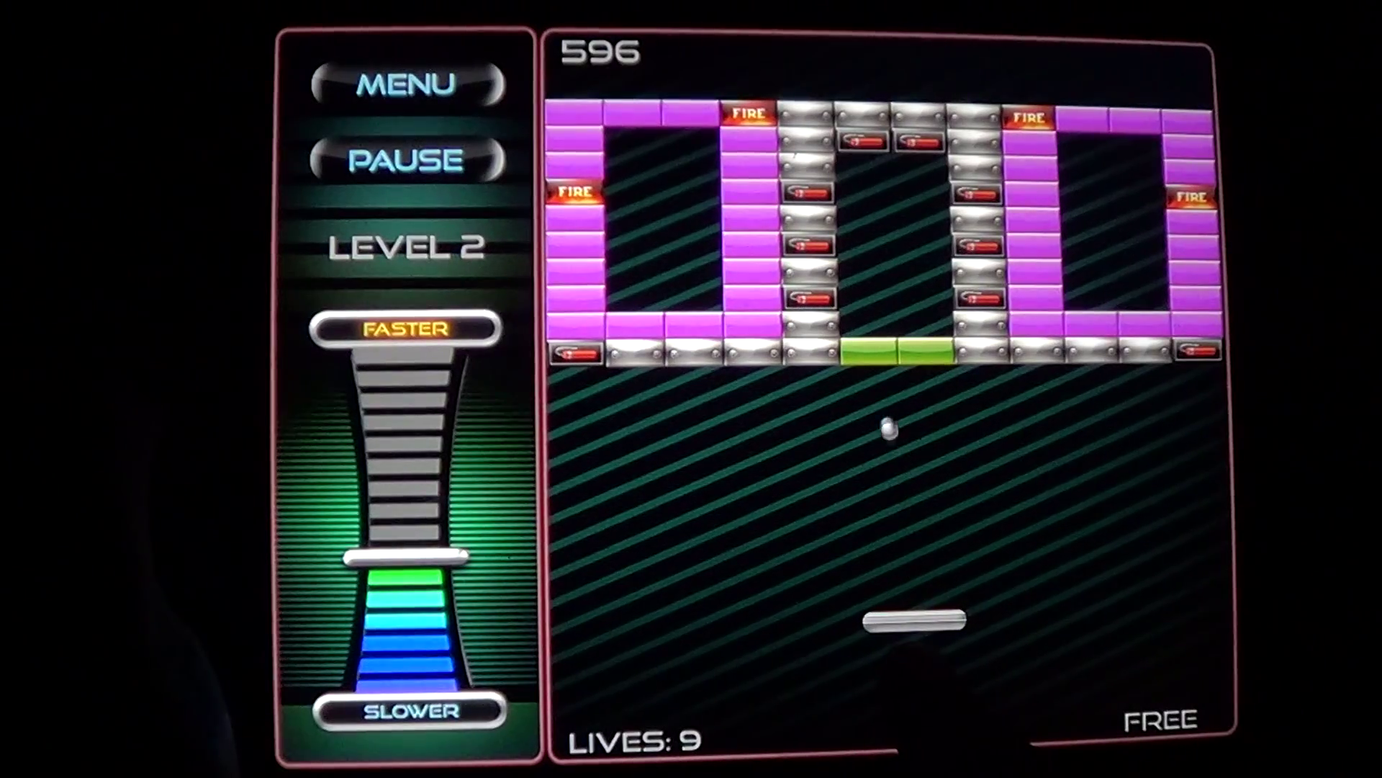
{"action": "left_click_drag", "start_coordinate": [818, 683], "coordinate": [1189, 683]}
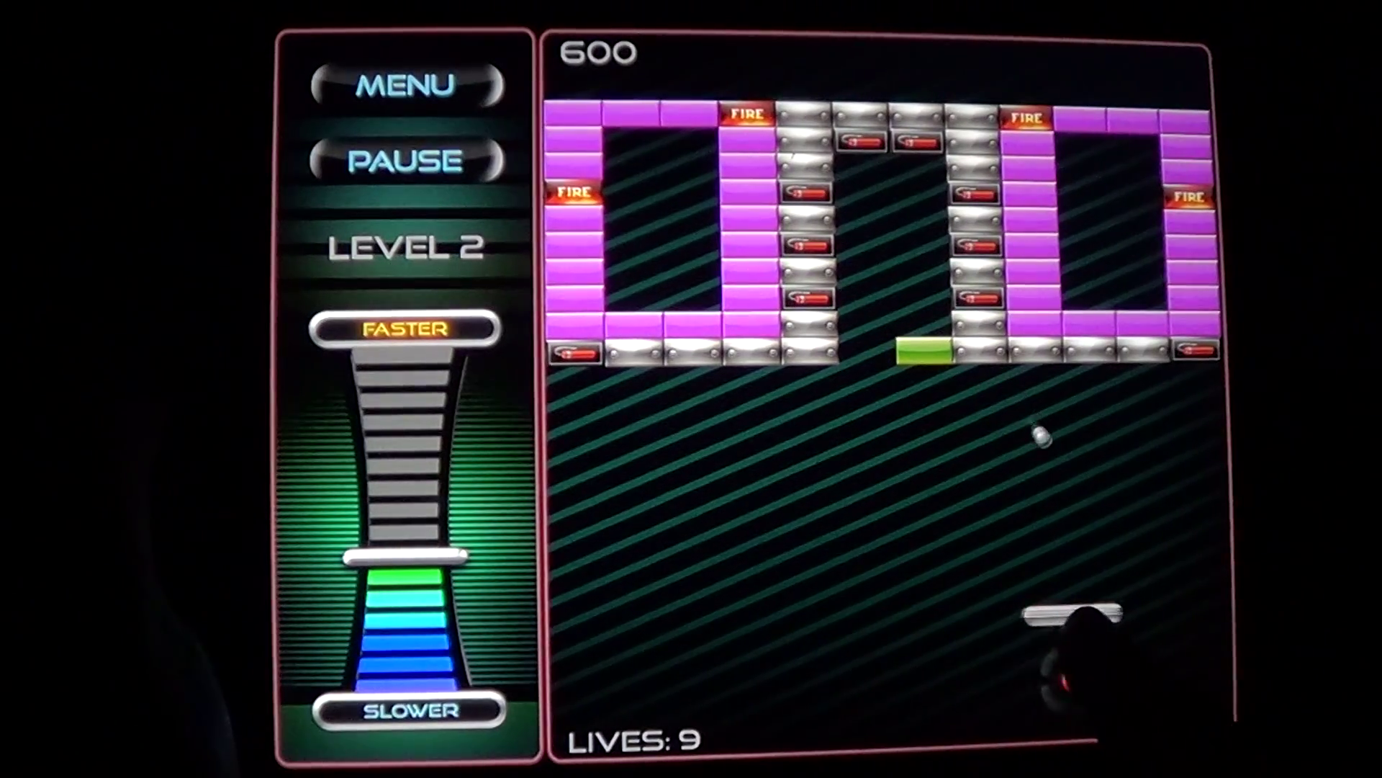
{"action": "left_click_drag", "start_coordinate": [1032, 648], "coordinate": [835, 648]}
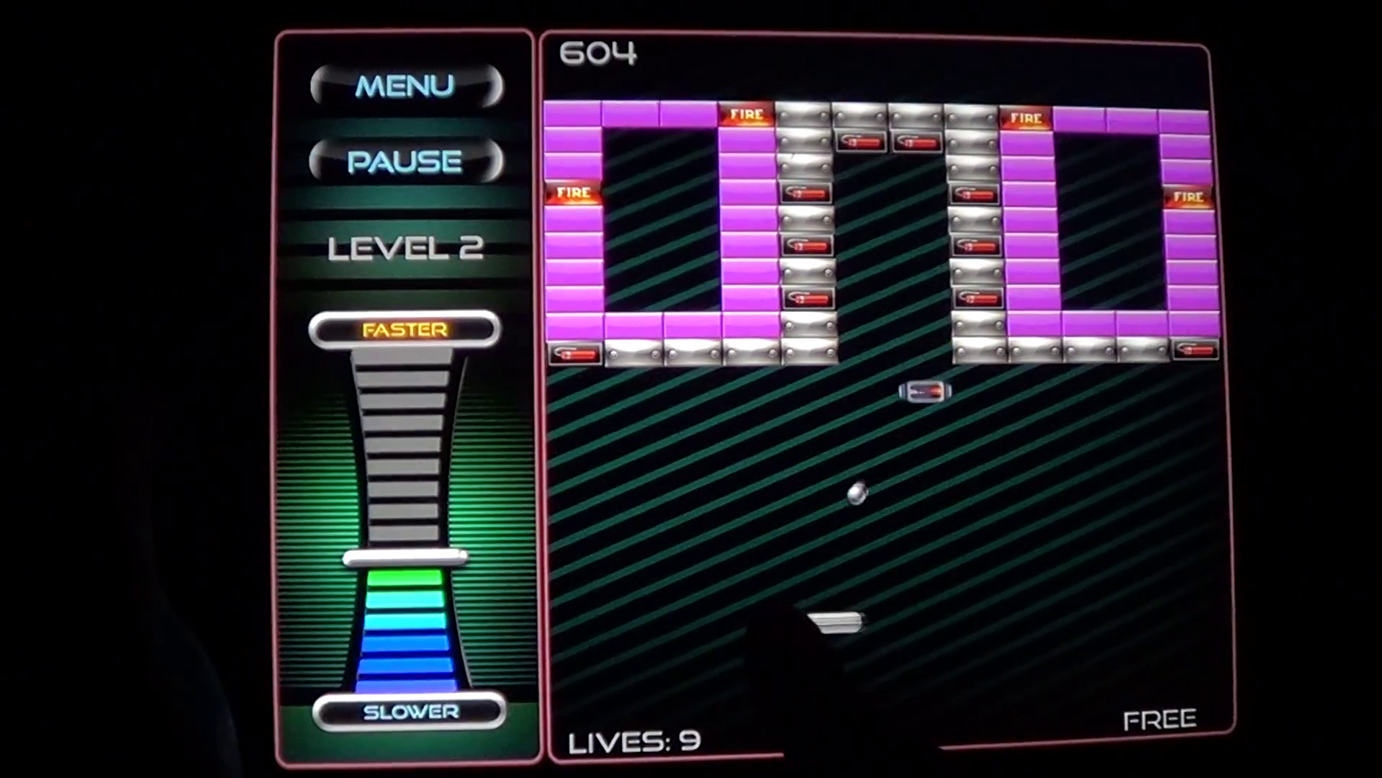
{"action": "mouse_move", "coordinate": [705, 670]}
{"action": "left_mouse_down"}
{"action": "mouse_move", "coordinate": [1189, 648]}
{"action": "mouse_move", "coordinate": [616, 648]}
{"action": "mouse_move", "coordinate": [853, 648]}
{"action": "mouse_move", "coordinate": [633, 648]}
{"action": "left_mouse_up"}
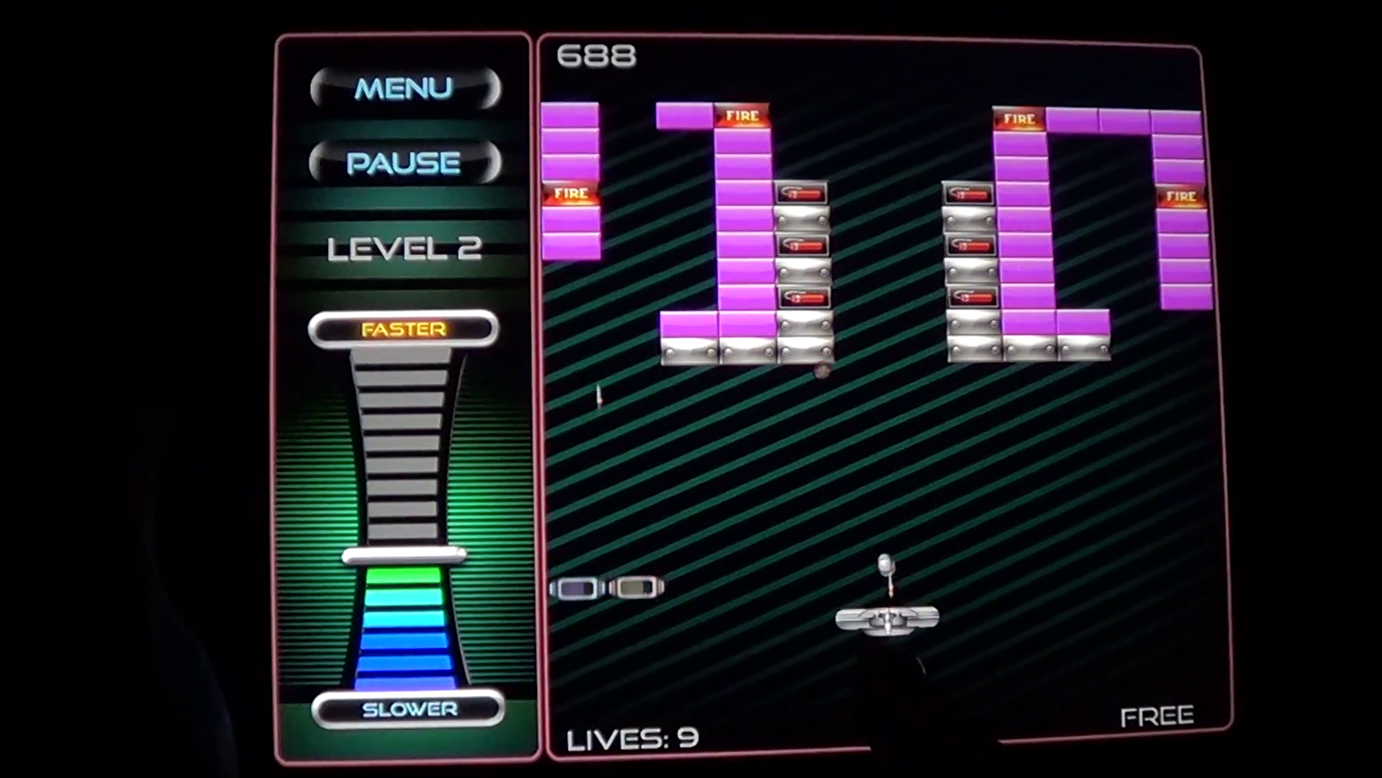